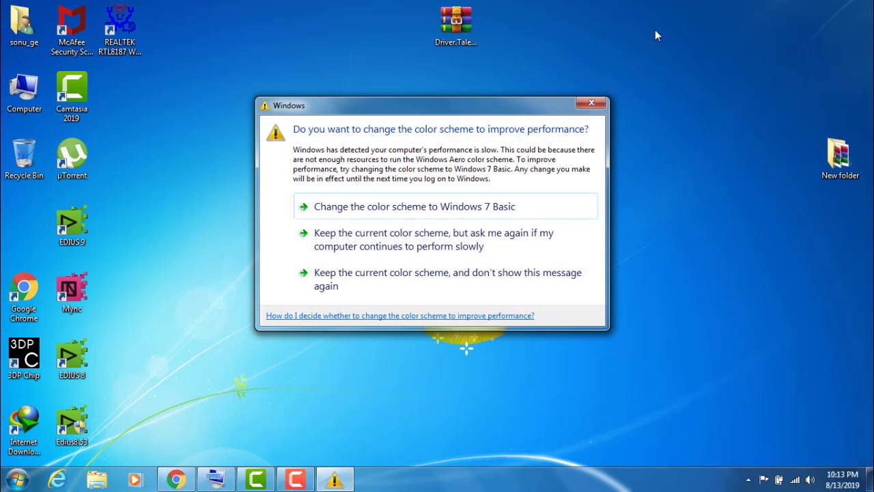
Dismiss the color scheme performance prompt without changing the scheme and refresh the desktop
left_click(591, 104)
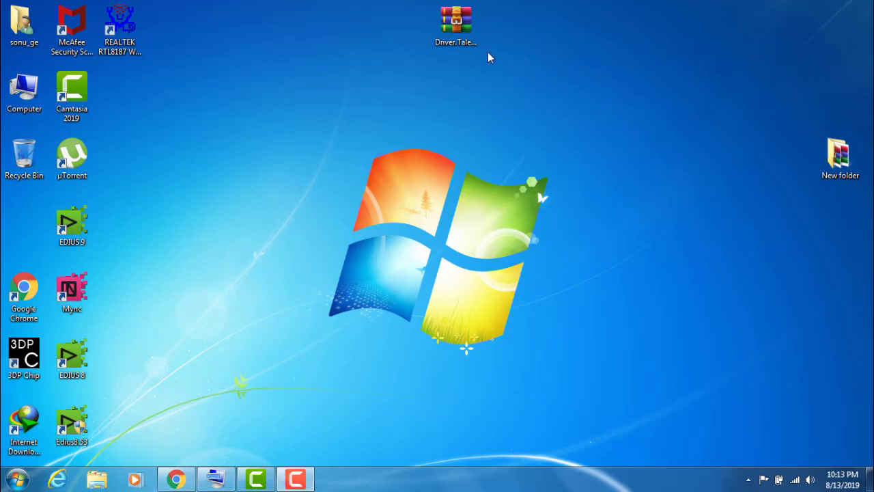
right_click(321, 81)
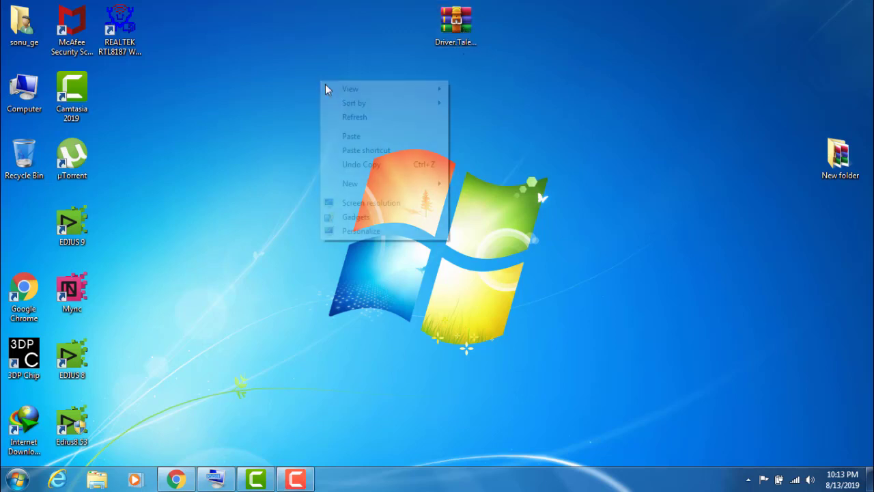
left_click(373, 117)
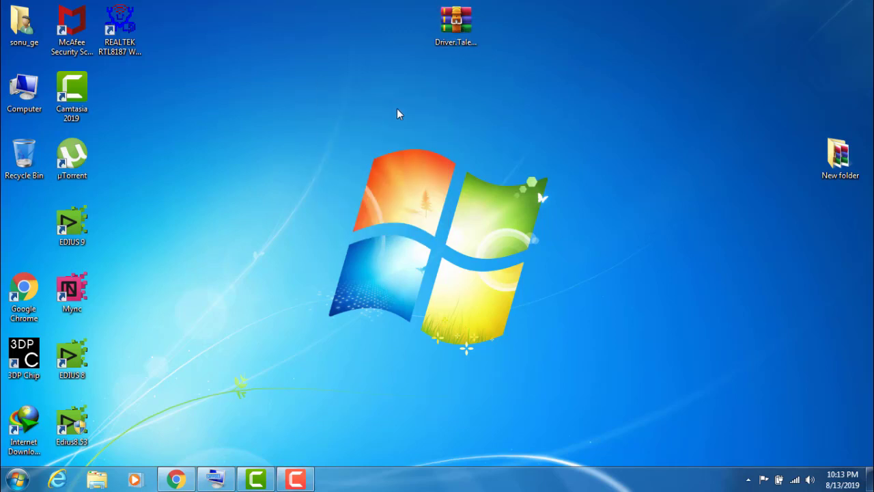
Open the Driver.Talent.Pro.7.1.22.62 archive from the desktop and run the DriverTalent setup application inside its folder
left_click(462, 24)
double_click(461, 22)
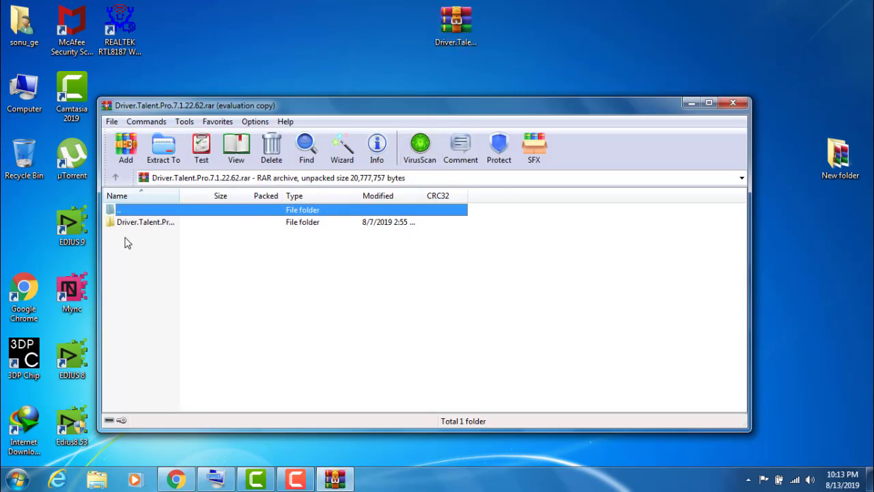
left_click(128, 225)
double_click(127, 224)
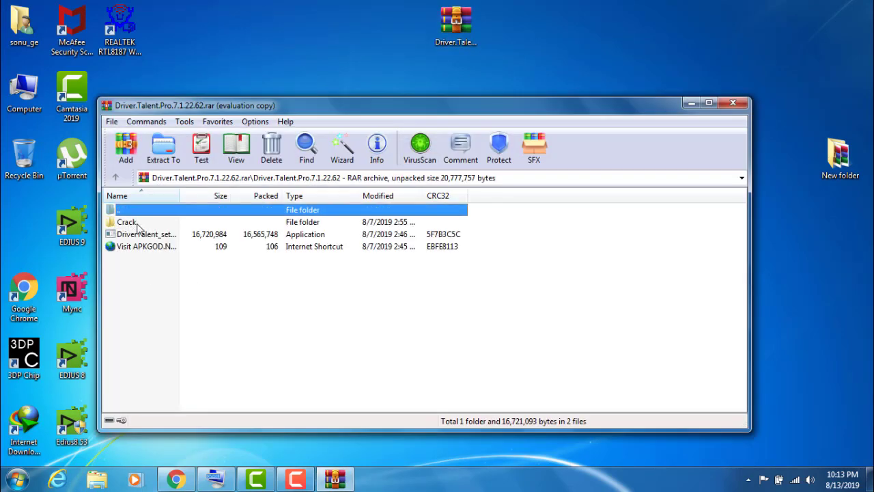
double_click(128, 236)
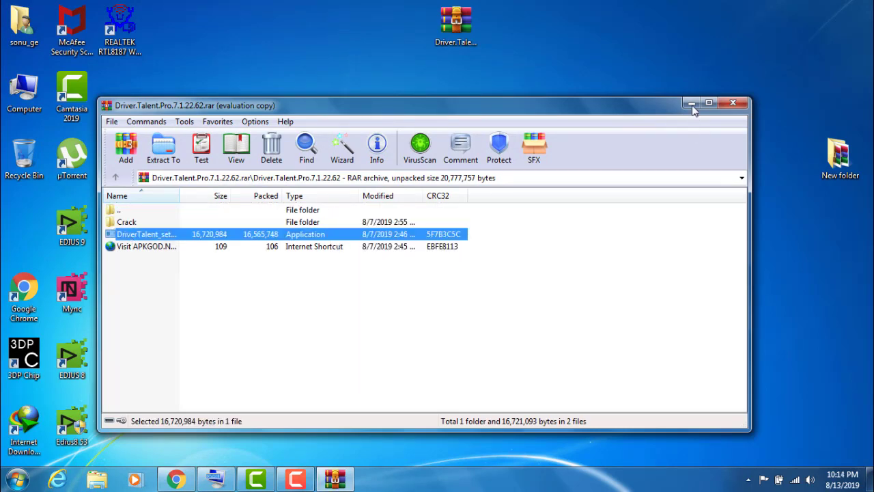
Minimize the archive window and refresh the desktop while the installer loads
right_click(633, 23)
left_click(668, 59)
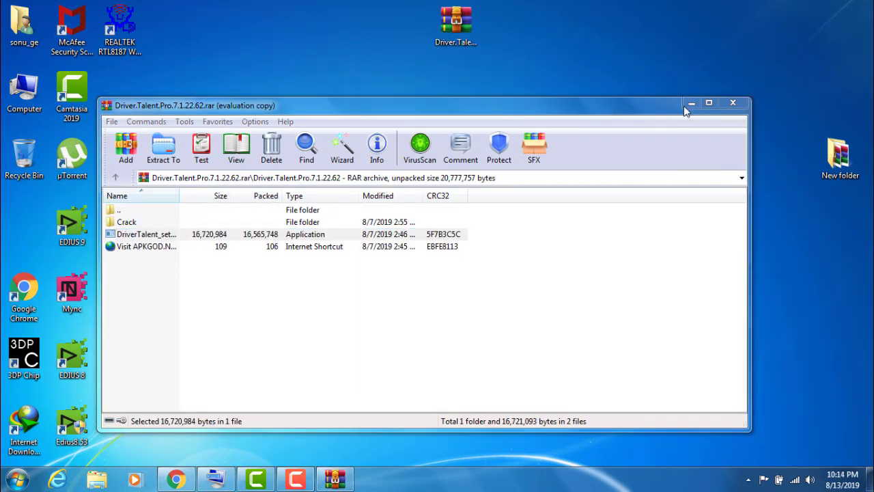
left_click(690, 104)
right_click(621, 68)
left_click(656, 104)
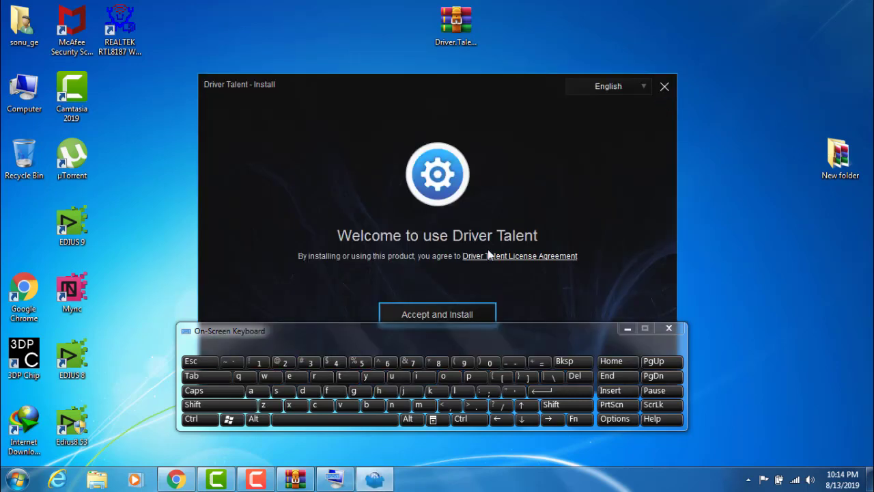
Minimize the on-screen keyboard and install Driver Talent, accepting its license and clearing the McAfee WebAdvisor agreement
left_click(627, 329)
left_click(447, 318)
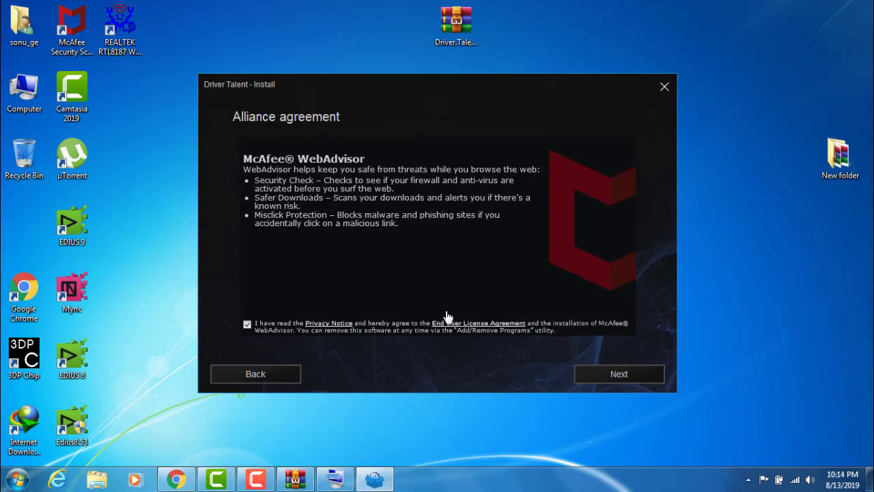
left_click(248, 325)
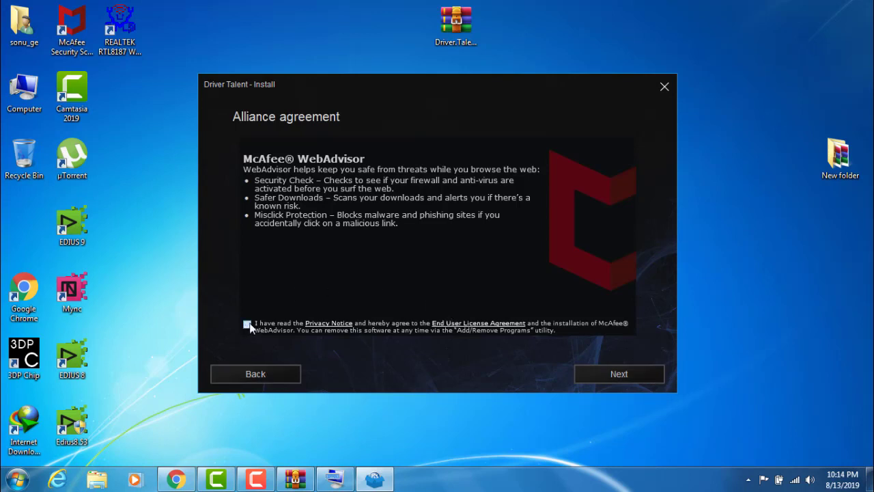
left_click(598, 381)
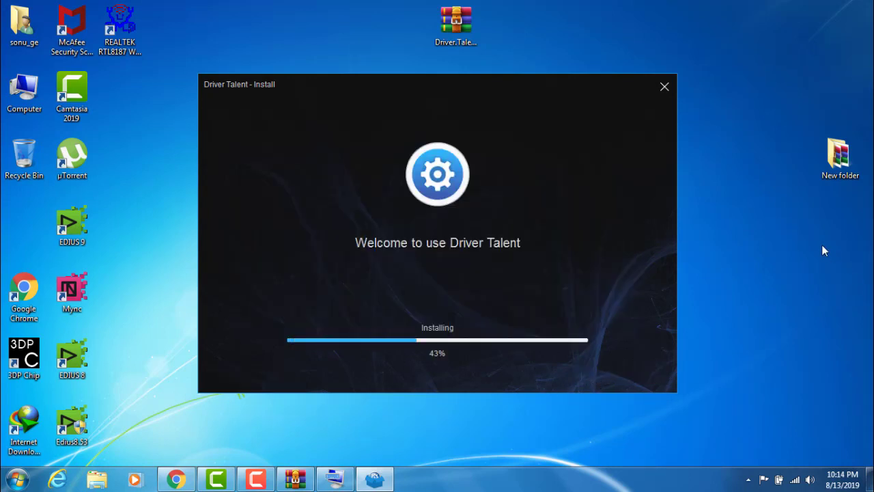
right_click(820, 226)
left_click(814, 261)
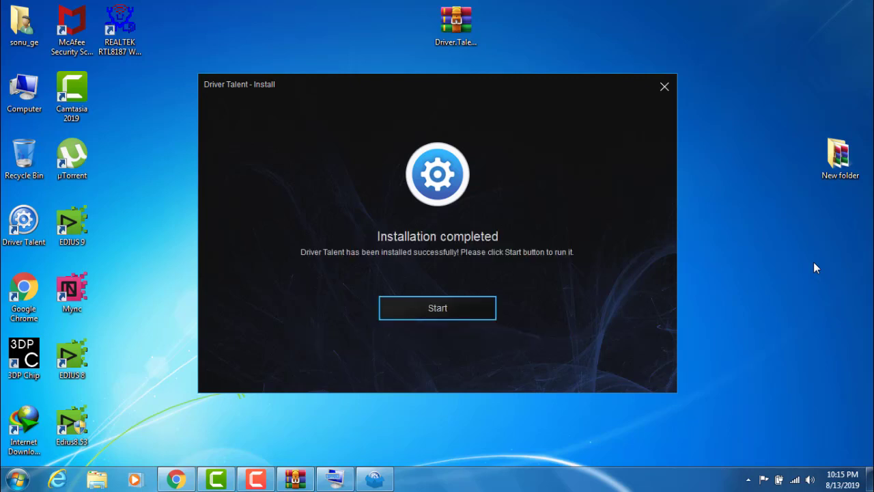
Finish the installer by starting Driver Talent, check the hidden notification icons, and launch the program from its desktop shortcut
left_click(471, 318)
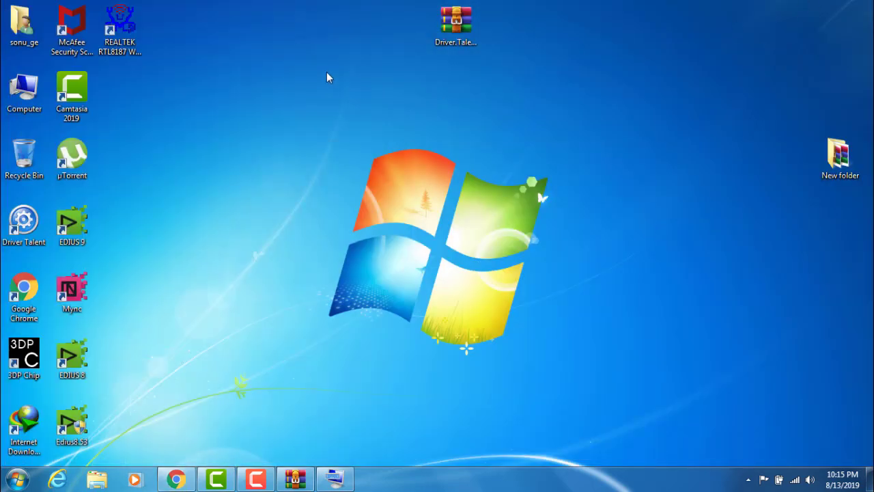
right_click(327, 72)
left_click(363, 109)
left_click(749, 480)
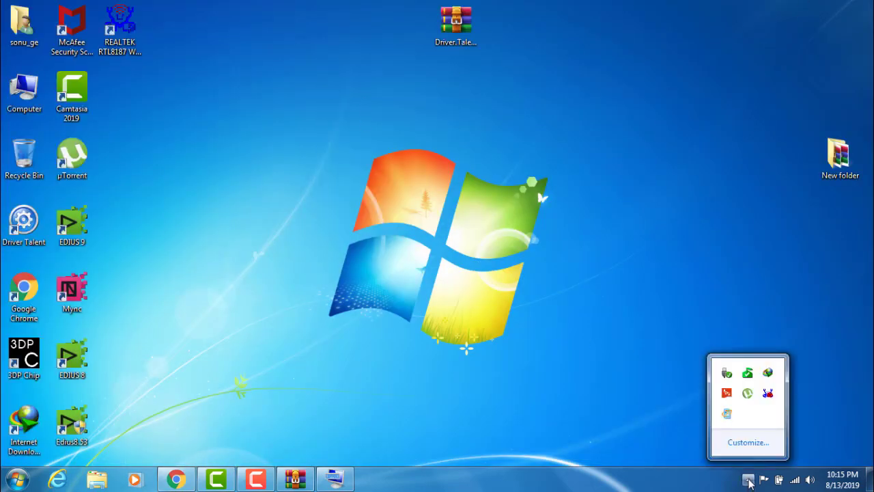
double_click(12, 238)
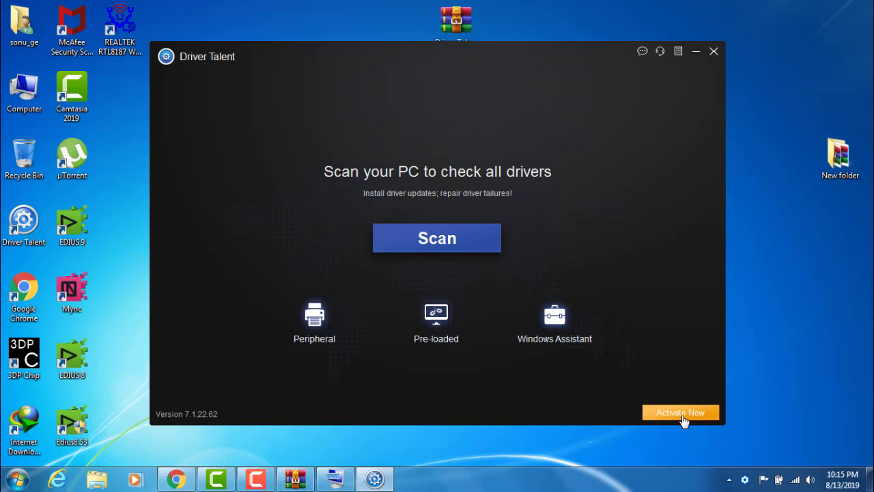
Bring up and minimize the Chrome window, close Driver Talent, and exit it fully from the notification area, declining the Pro offer
left_click(175, 482)
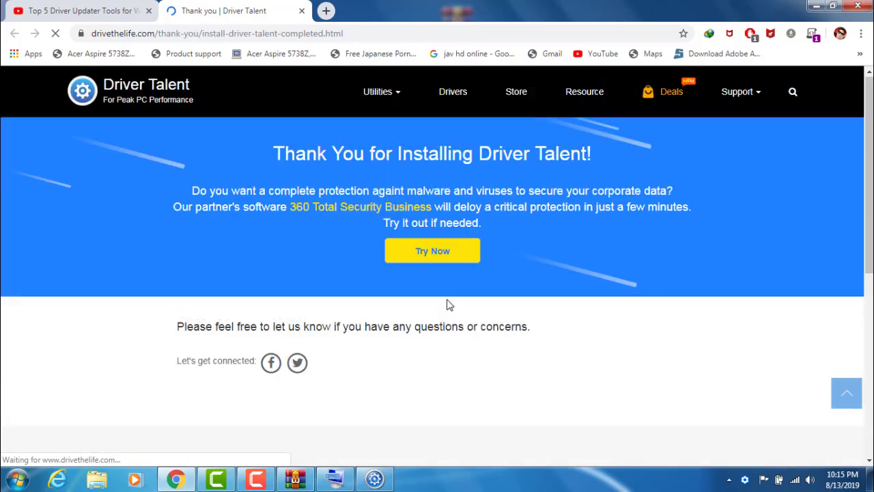
left_click(816, 7)
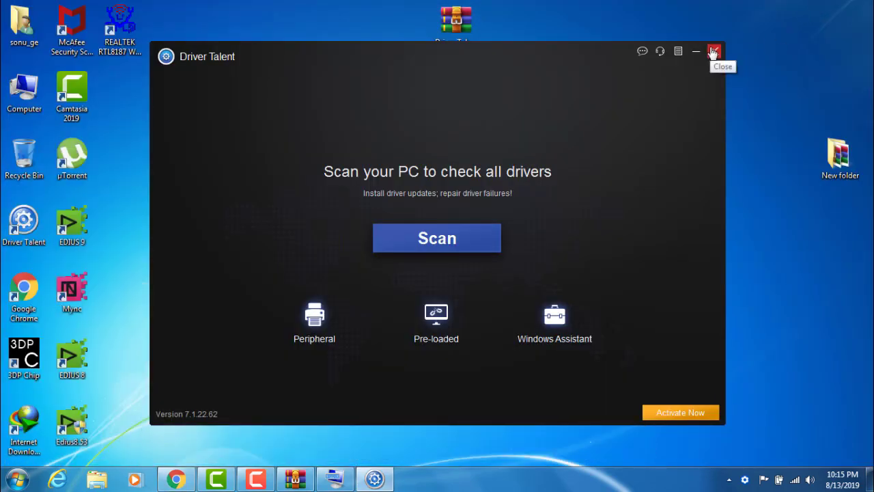
left_click(713, 51)
left_click(747, 480)
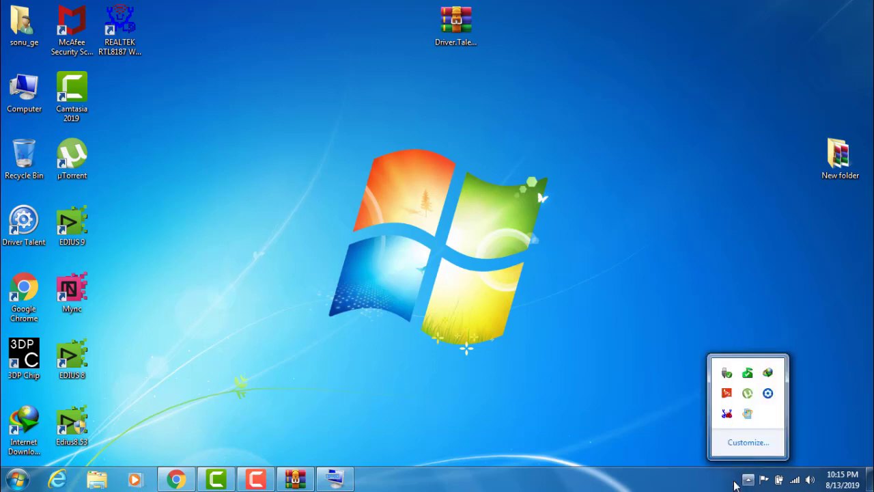
right_click(770, 395)
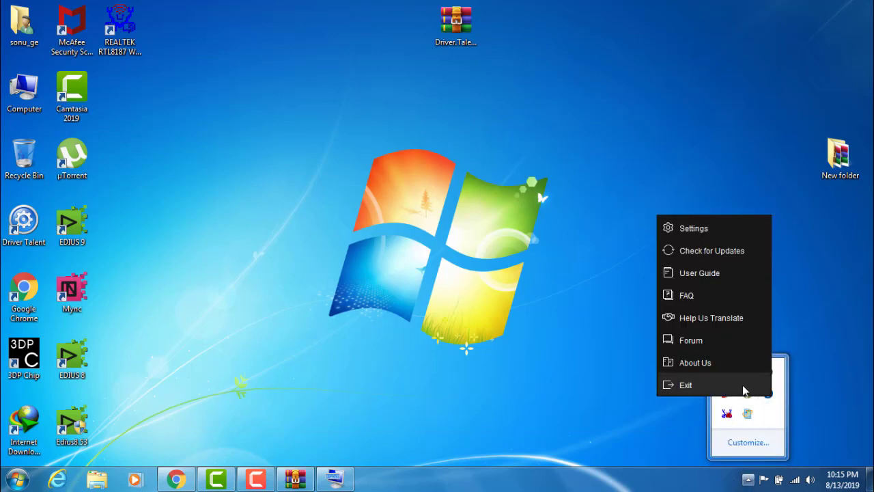
left_click(742, 384)
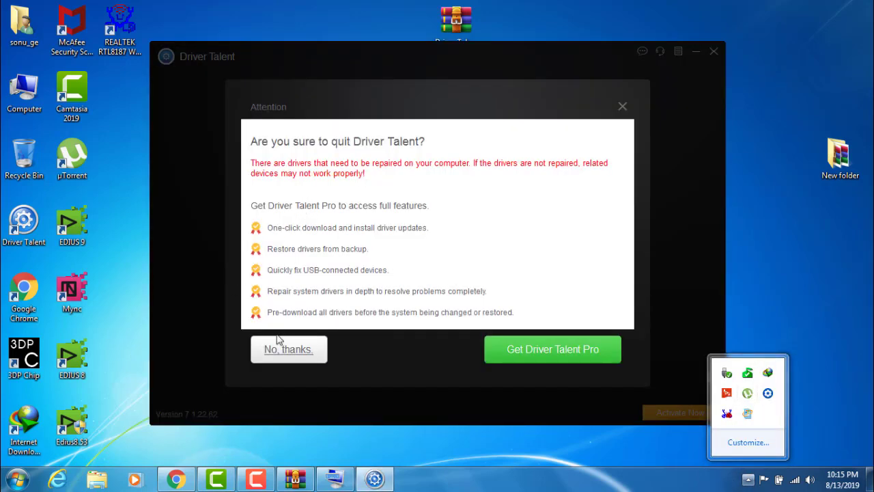
left_click(280, 349)
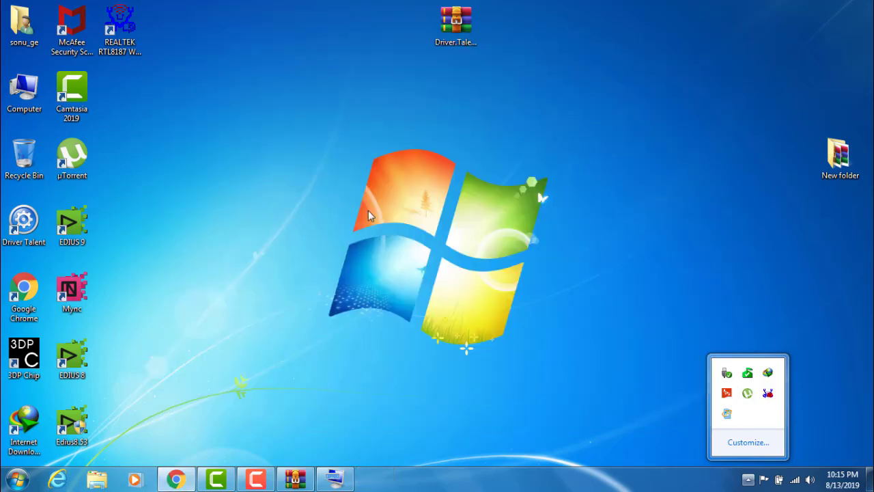
Reopen the Driver.Talent.Pro.7.1.22.62 archive and select DriverTalent.exe in its Crack folder
double_click(457, 24)
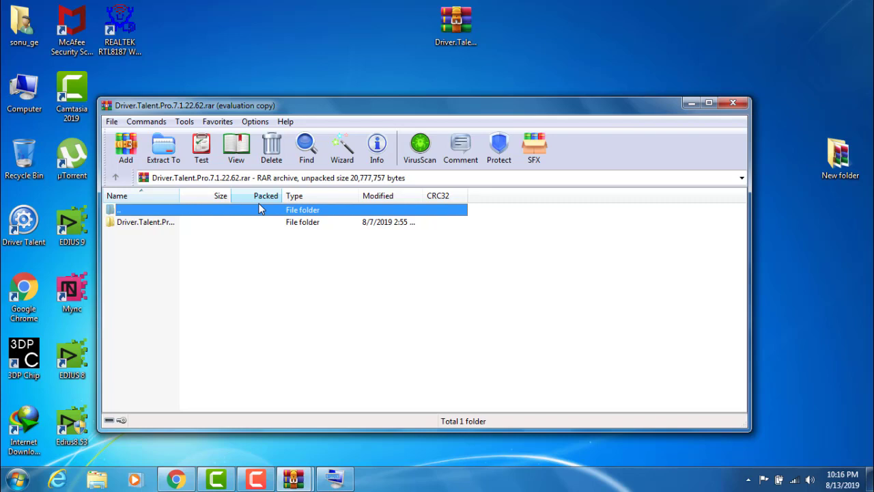
double_click(160, 222)
left_click(158, 224)
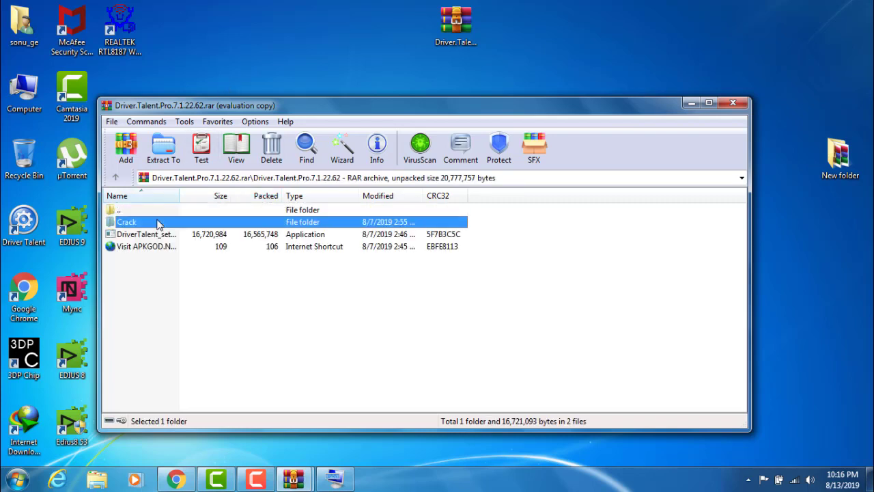
double_click(158, 223)
right_click(155, 221)
left_click(134, 224)
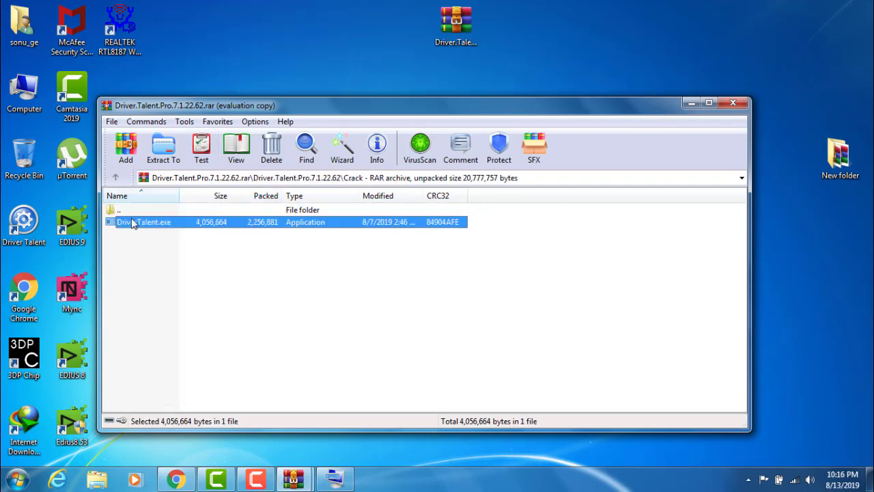
Extract DriverTalent.exe to the Desktop and close the archive window
left_click(164, 147)
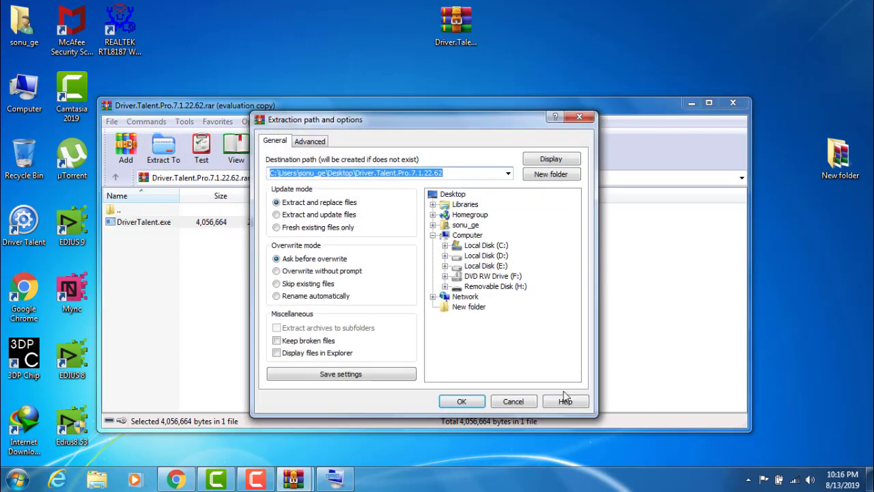
left_click(528, 402)
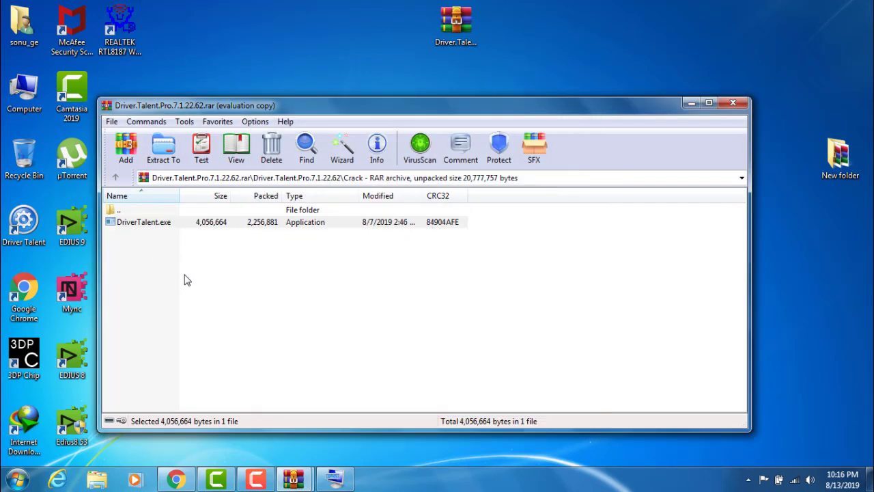
left_click(153, 227)
left_click(164, 147)
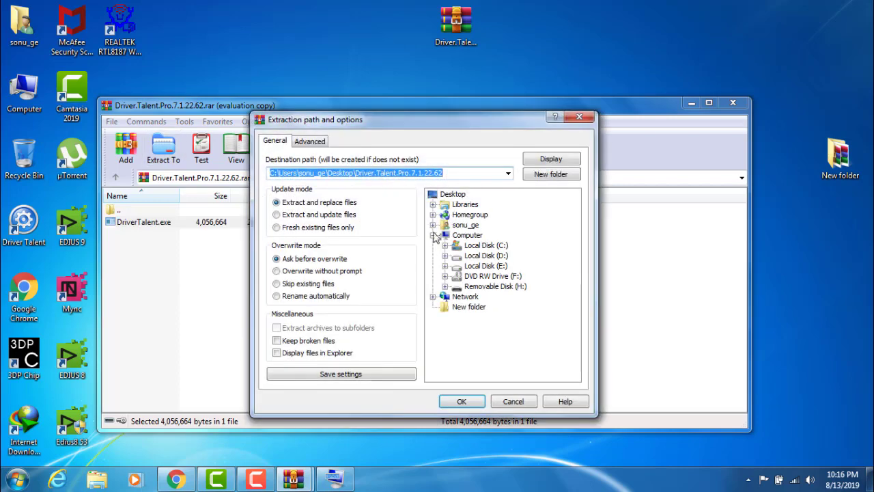
left_click(453, 195)
left_click(462, 401)
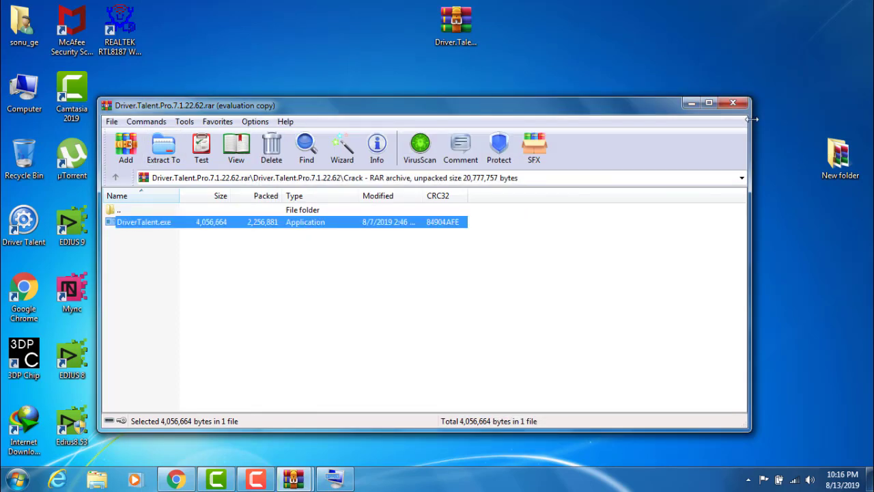
left_click(732, 103)
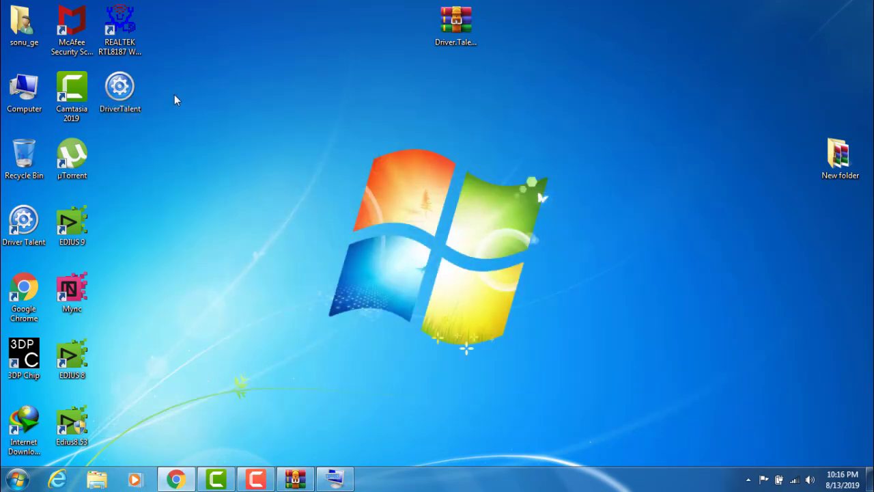
Move the extracted DriverTalent file from the desktop into the Driver Talent shortcut's file location, replacing the existing file with administrator permission
right_click(122, 88)
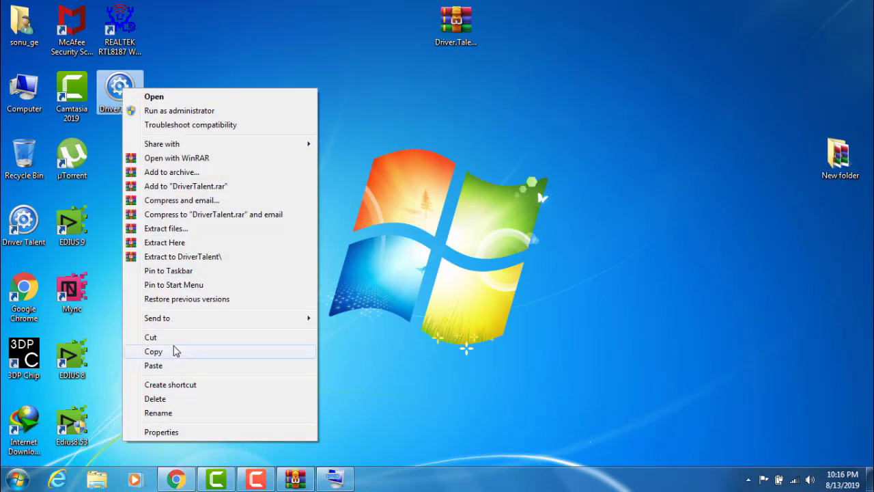
left_click(175, 338)
right_click(21, 218)
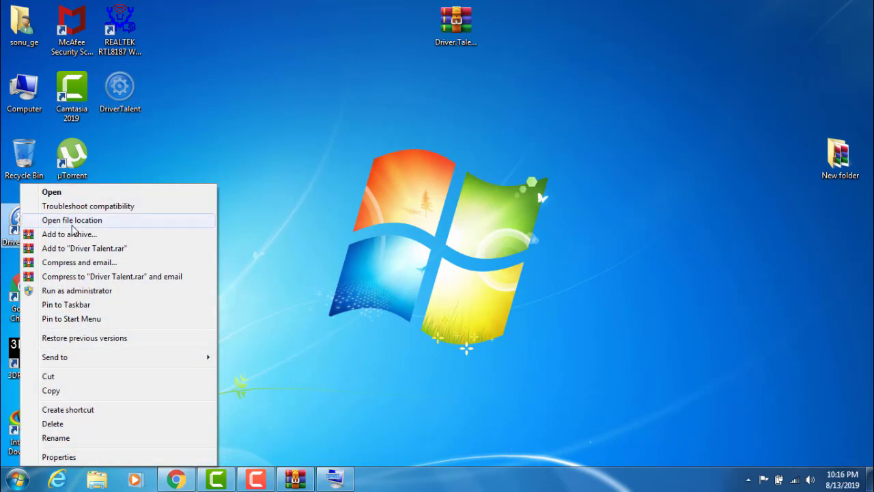
left_click(71, 221)
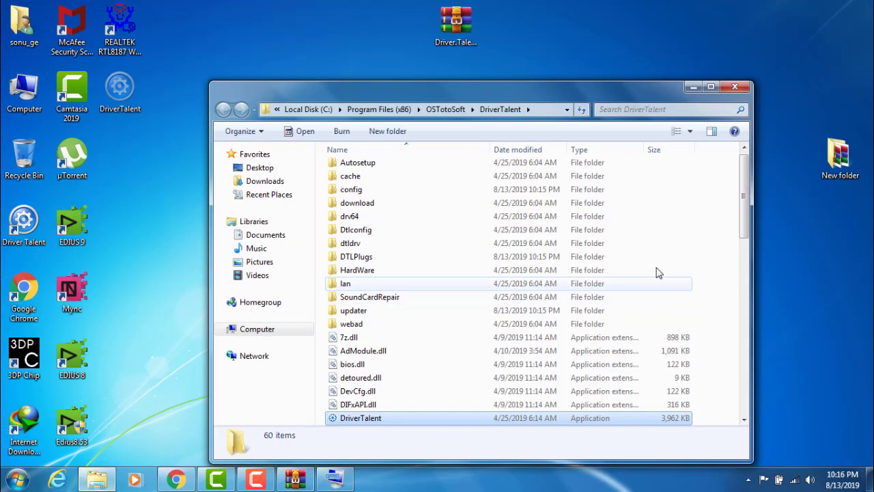
right_click(682, 225)
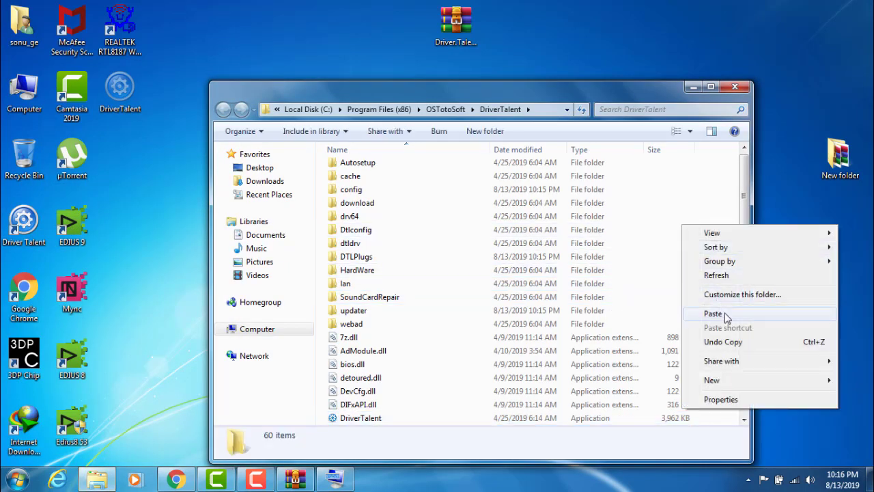
left_click(713, 314)
left_click(366, 170)
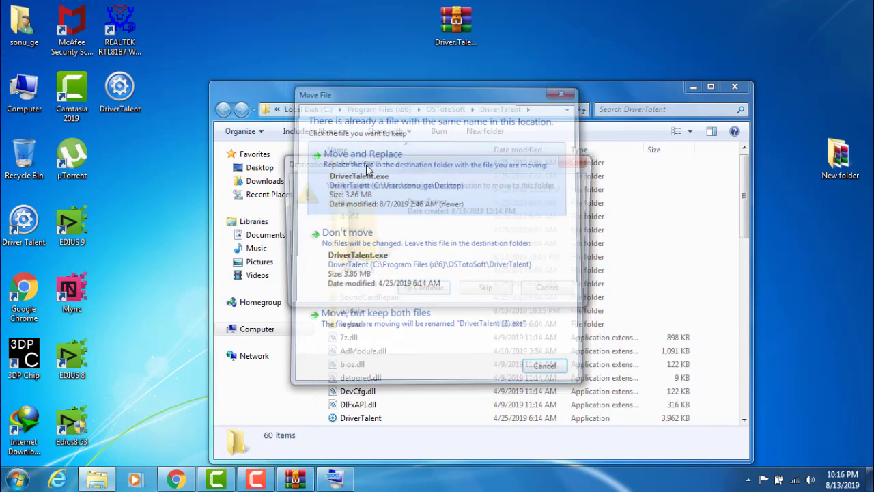
left_click(425, 291)
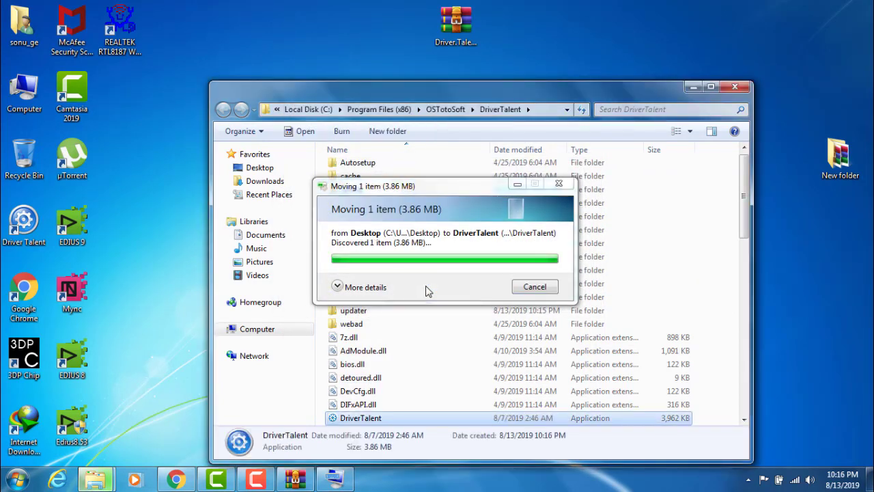
Close the DriverTalent program folder, launch Driver Talent from the desktop, and minimize the On-Screen Keyboard
left_click(734, 87)
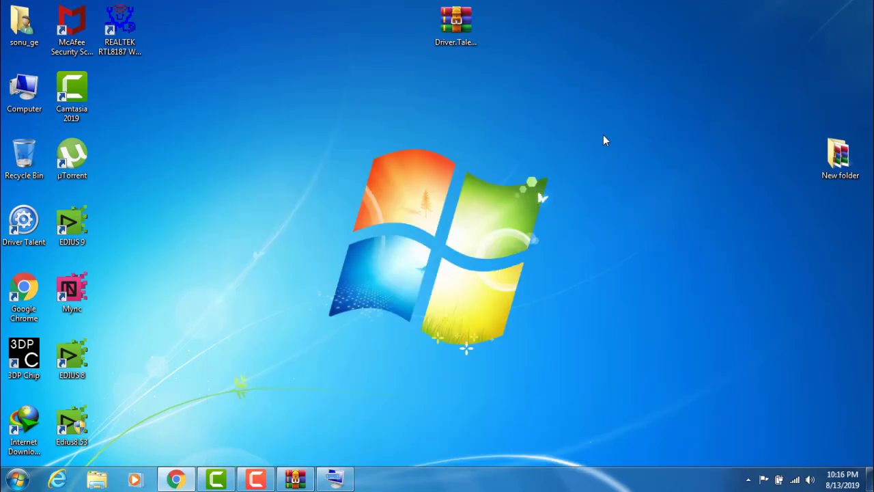
double_click(25, 236)
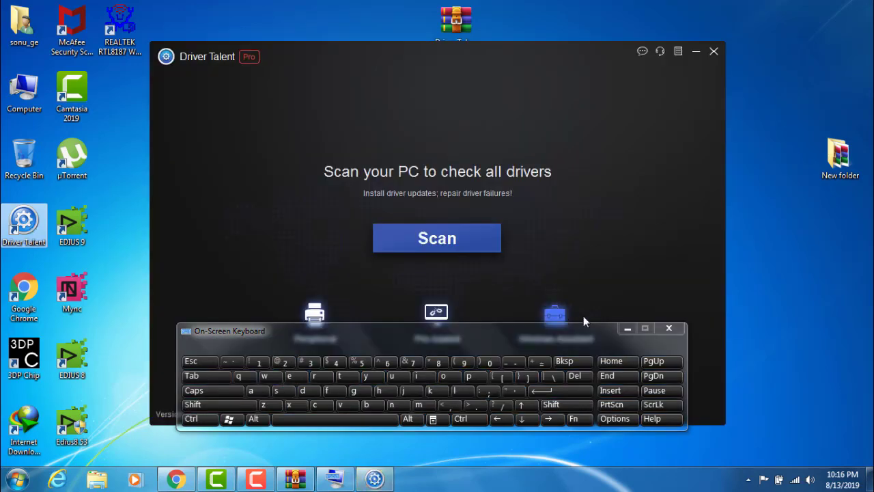
left_click(627, 328)
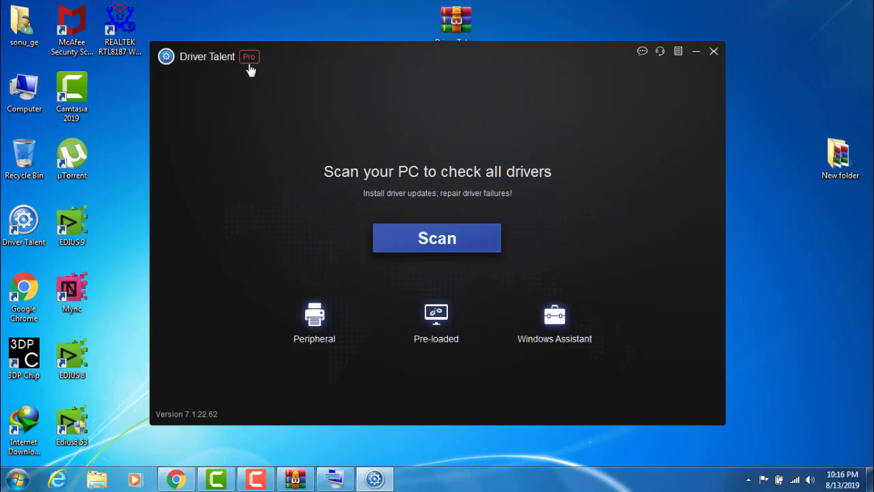
Scan the PC to check all drivers and start repairing the Touchpad driver (PS/2 Compatible Mouse)
left_click(472, 241)
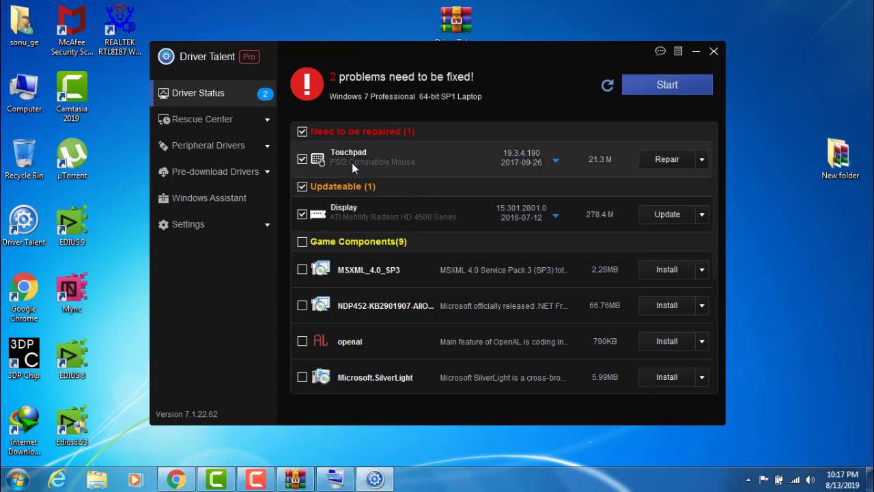
left_click(667, 159)
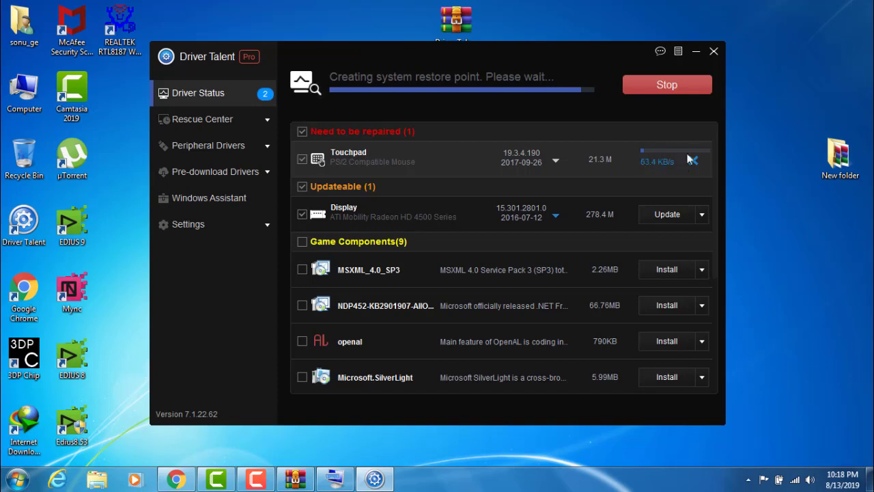
right_click(748, 101)
left_click(778, 133)
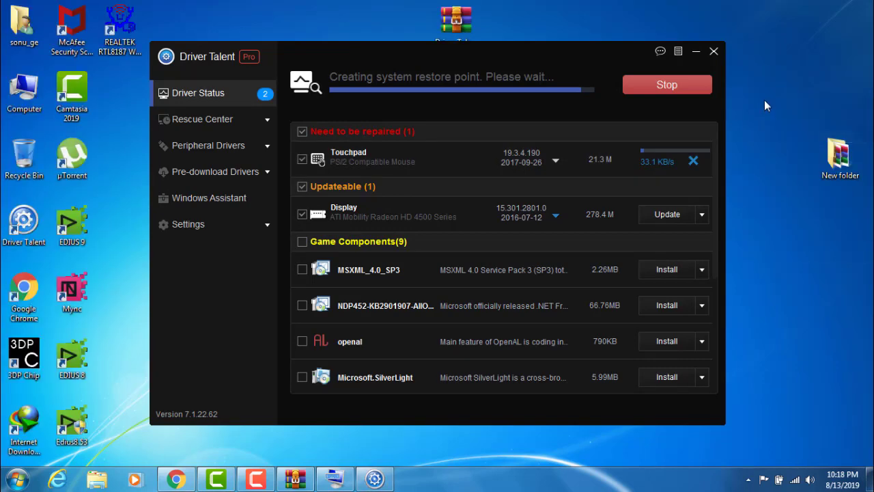
right_click(765, 100)
left_click(781, 137)
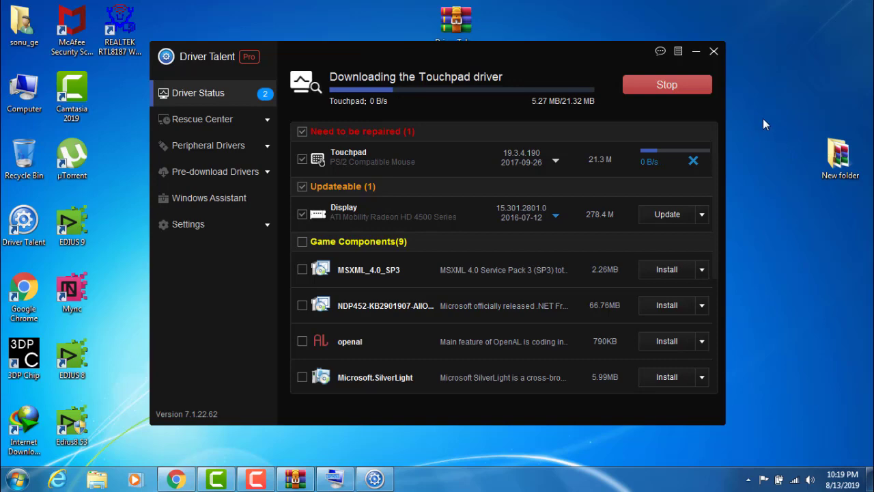
right_click(763, 116)
right_click(759, 87)
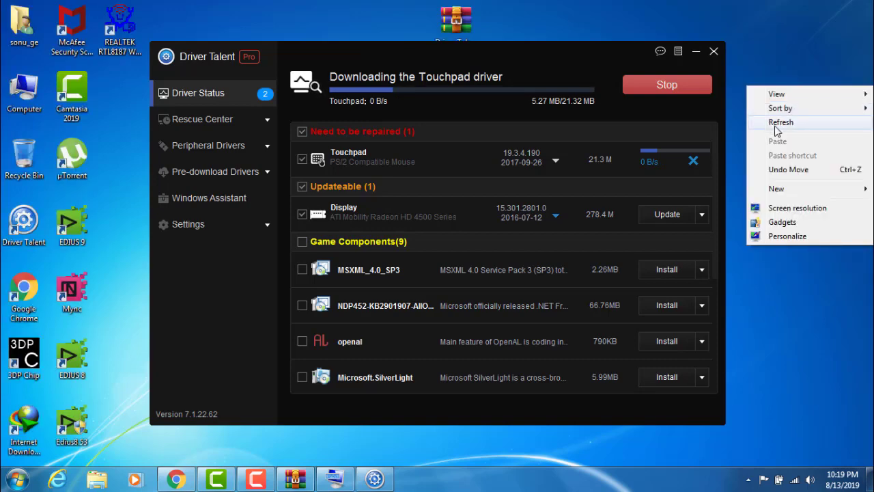
left_click(779, 127)
right_click(771, 91)
left_click(785, 127)
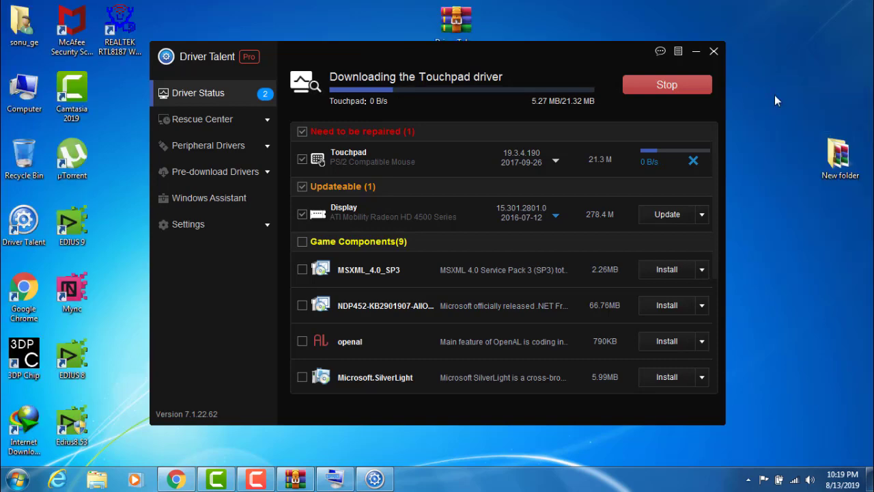
right_click(775, 100)
left_click(785, 130)
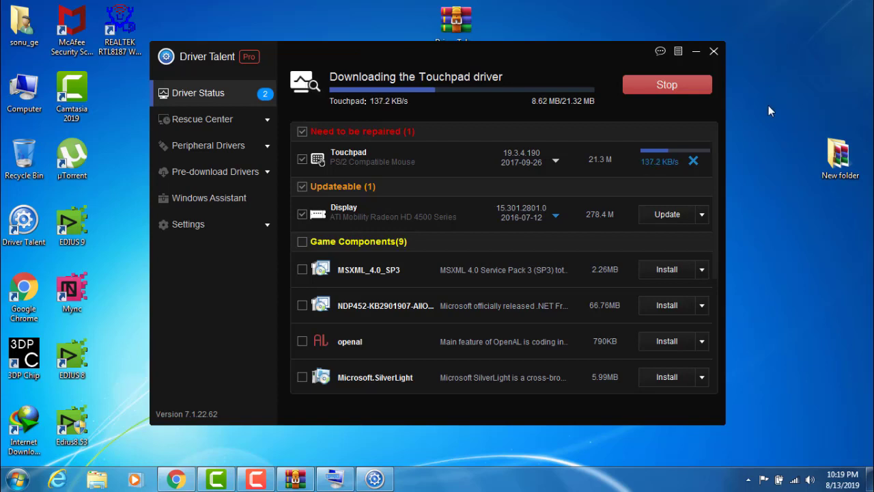
right_click(773, 79)
left_click(773, 116)
right_click(773, 87)
left_click(781, 118)
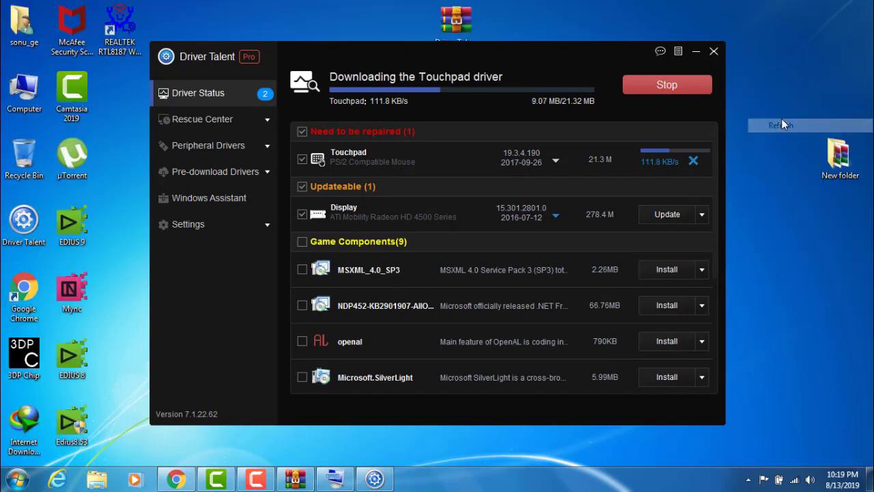
right_click(769, 79)
left_click(771, 113)
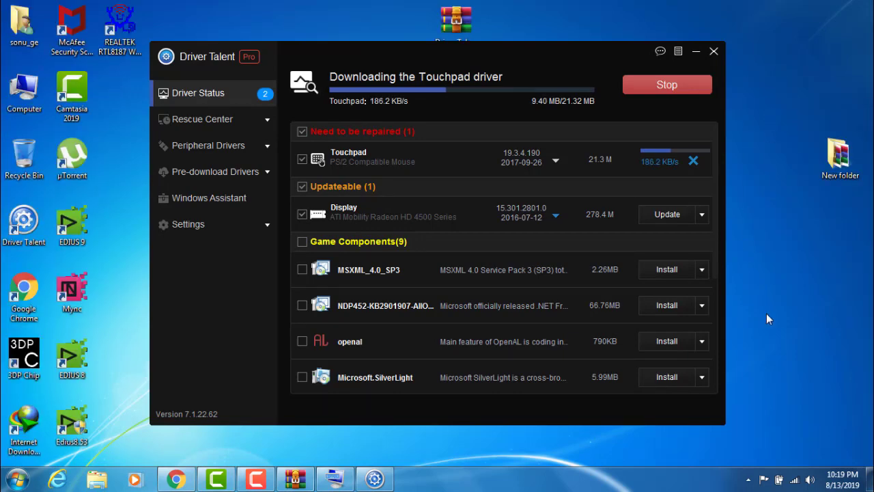
right_click(795, 331)
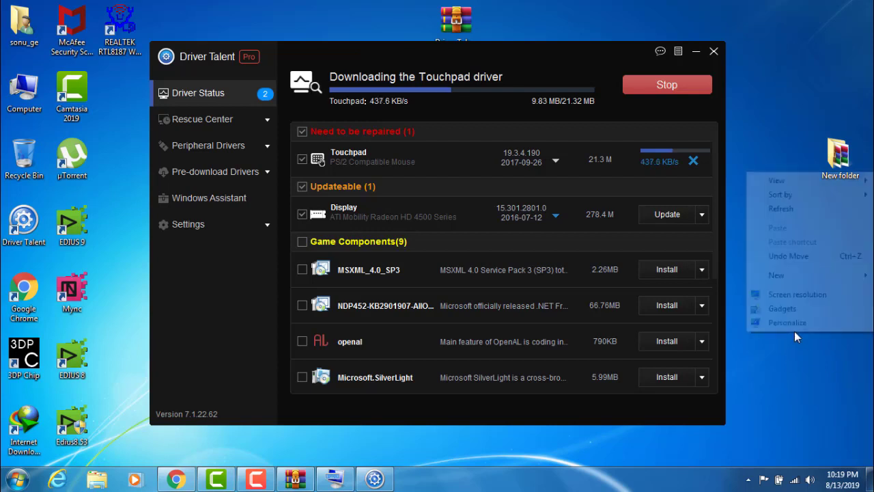
left_click(806, 214)
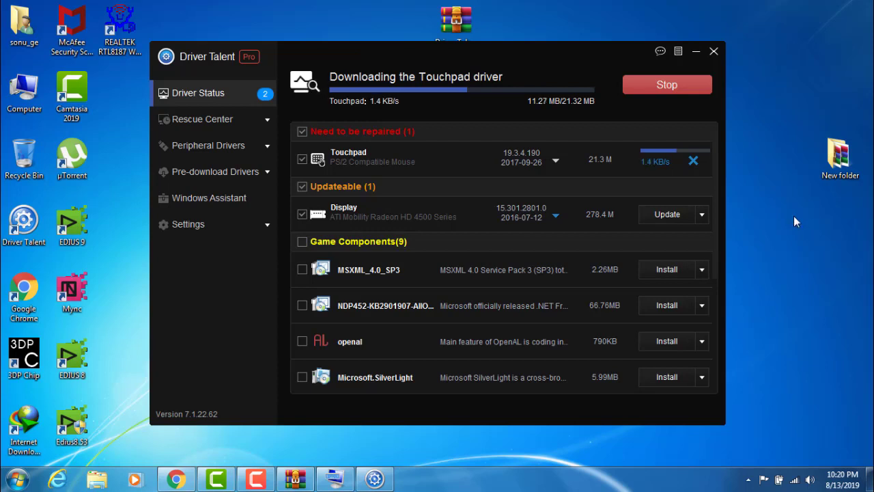
right_click(748, 251)
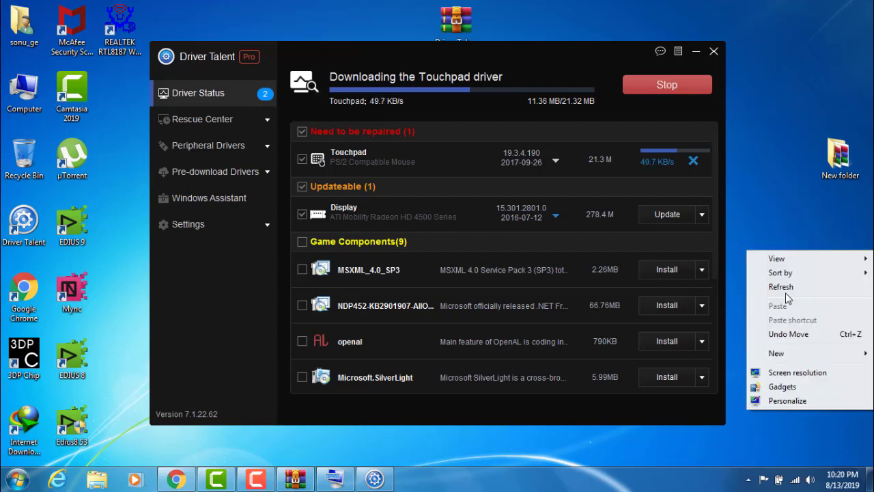
left_click(795, 293)
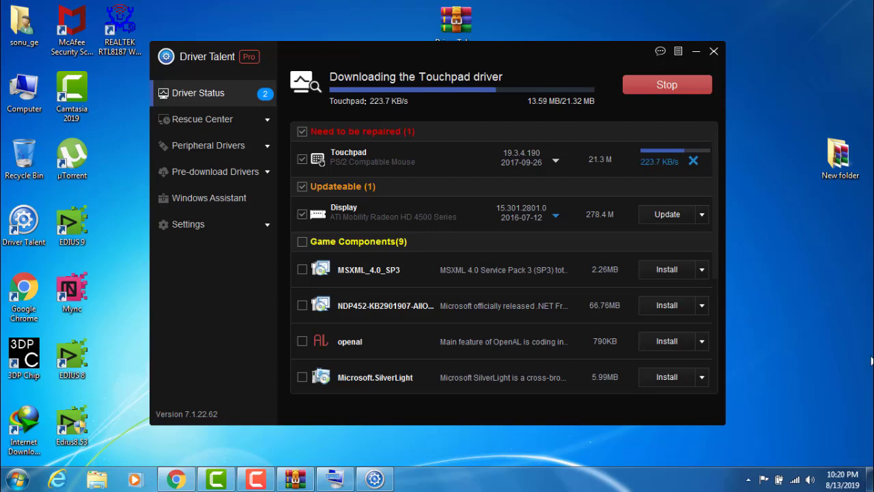
right_click(827, 269)
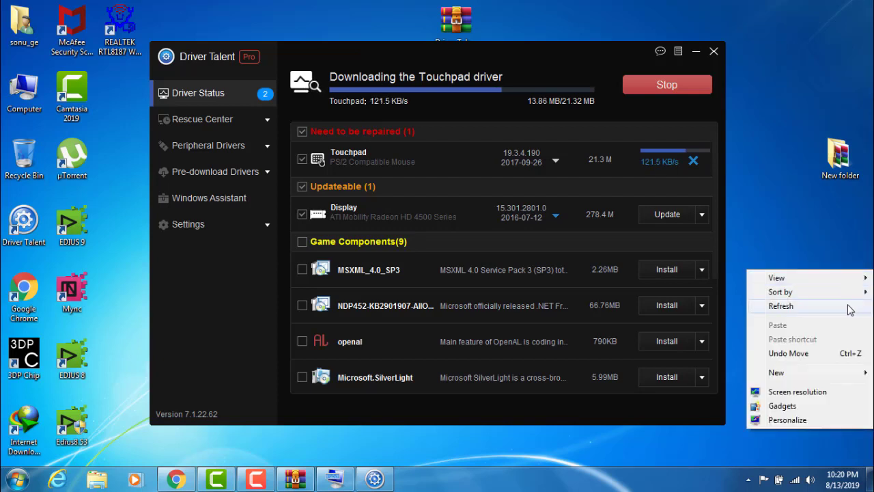
left_click(852, 307)
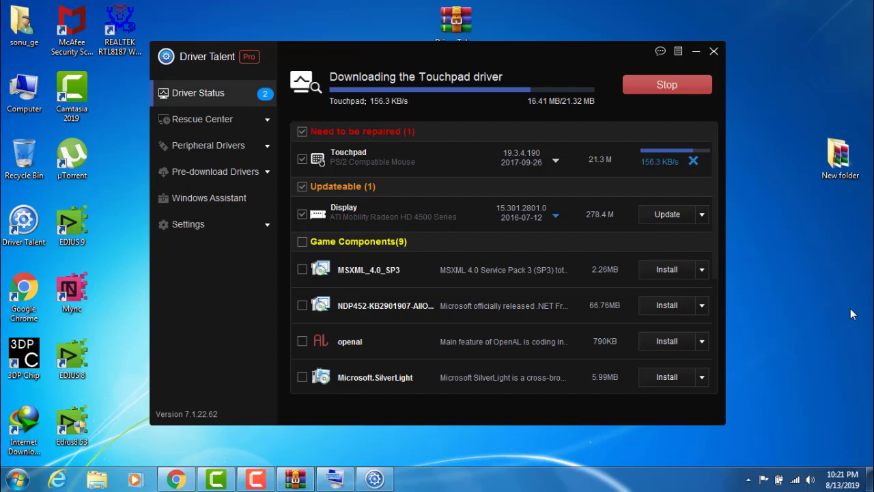
right_click(805, 295)
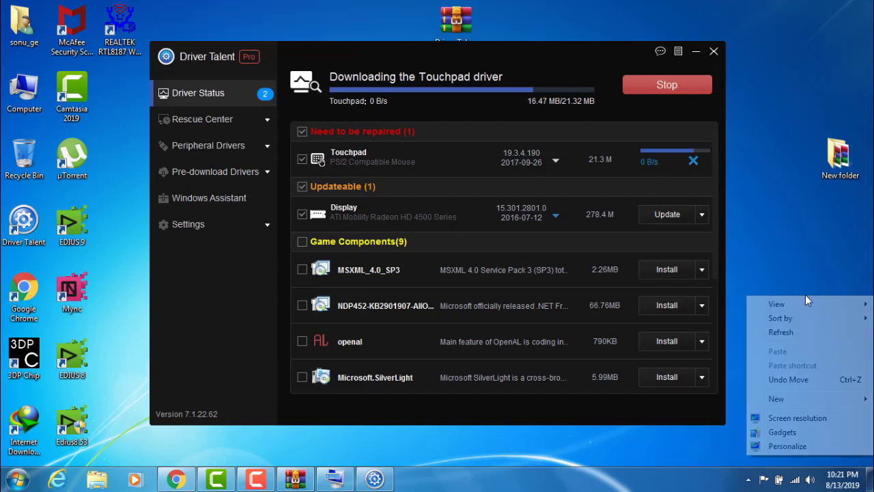
left_click(806, 332)
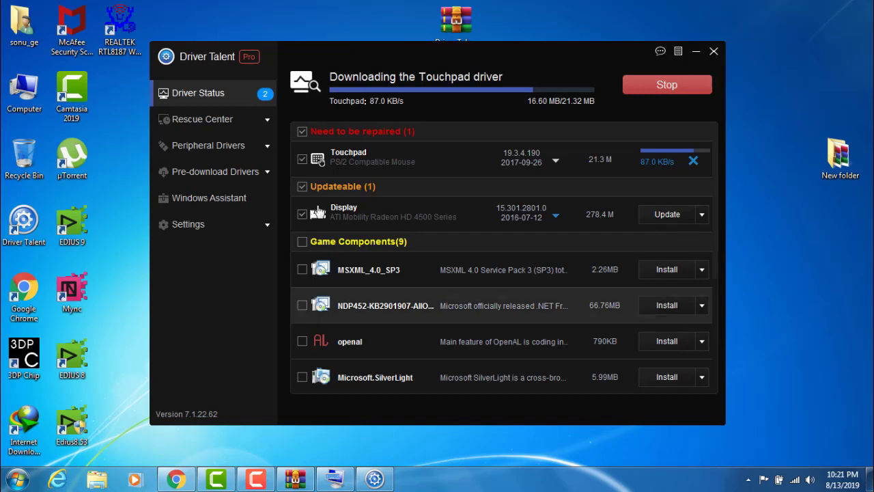
right_click(118, 126)
left_click(152, 162)
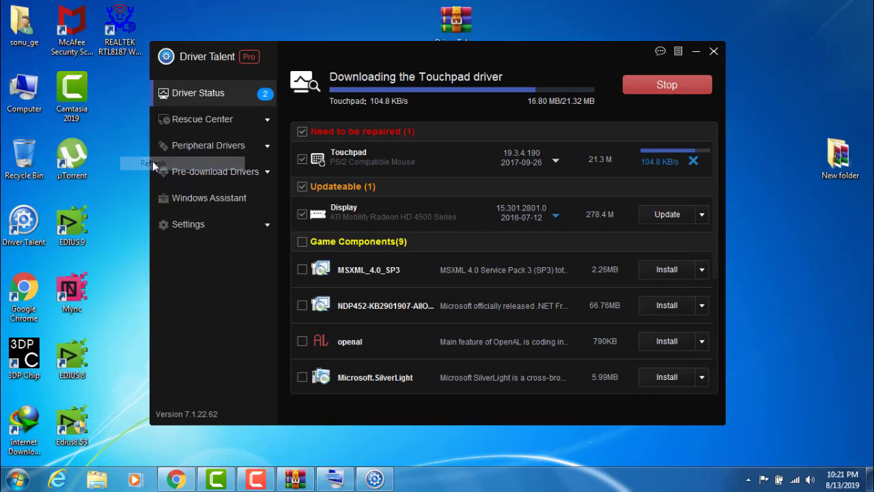
View the computer's system properties, including the Windows edition, processor and installed memory, and close the window
right_click(38, 82)
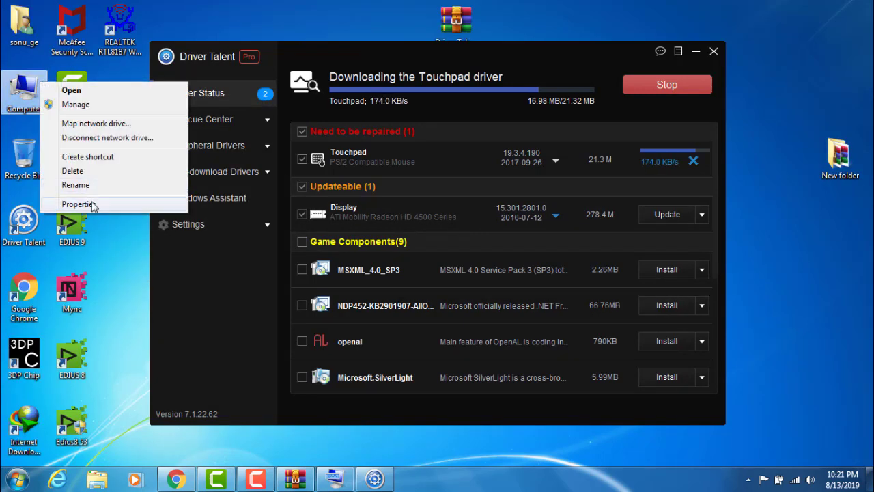
left_click(93, 204)
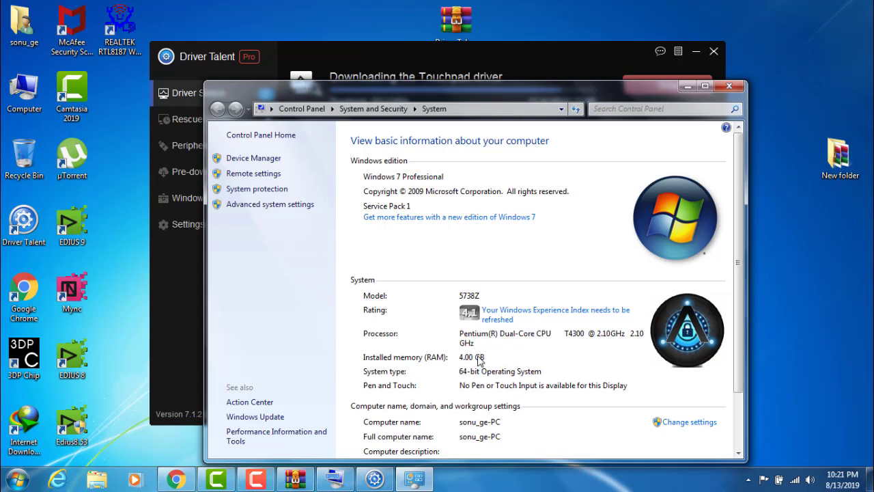
left_click(735, 86)
right_click(801, 59)
left_click(795, 91)
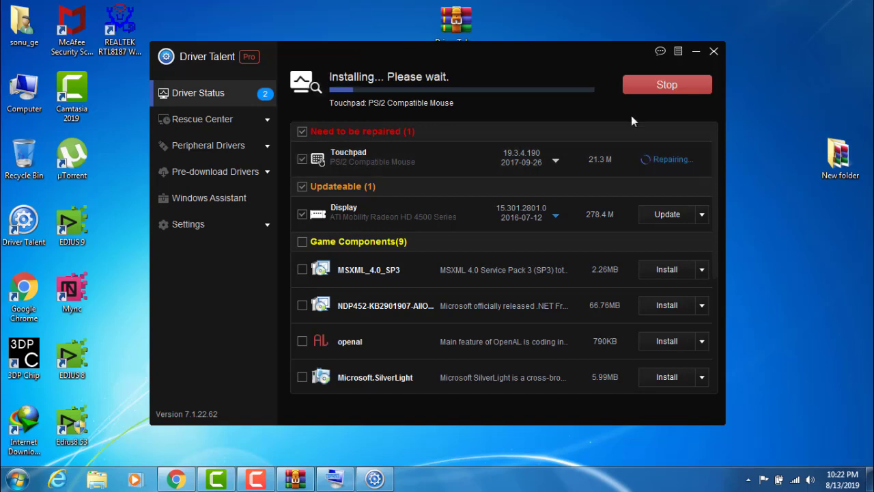
right_click(865, 3)
left_click(834, 36)
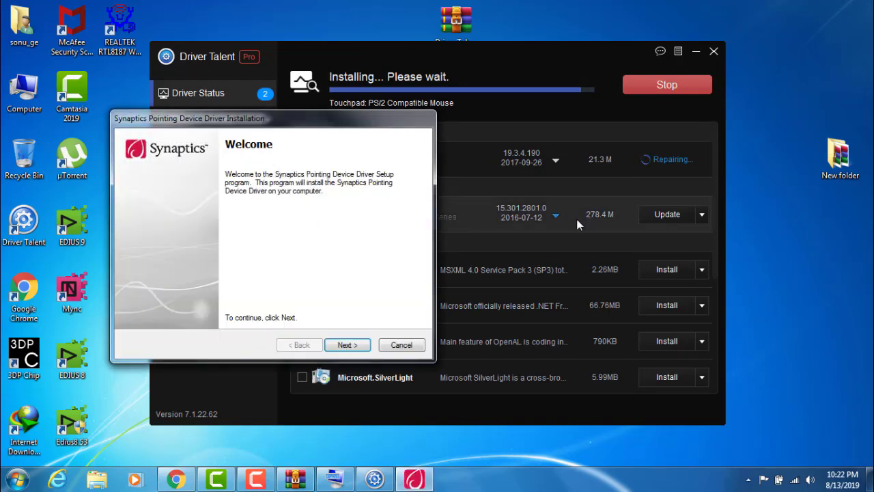
Accept the license agreement in the Synaptics Pointing Device Driver setup and start the driver installation
left_click(348, 346)
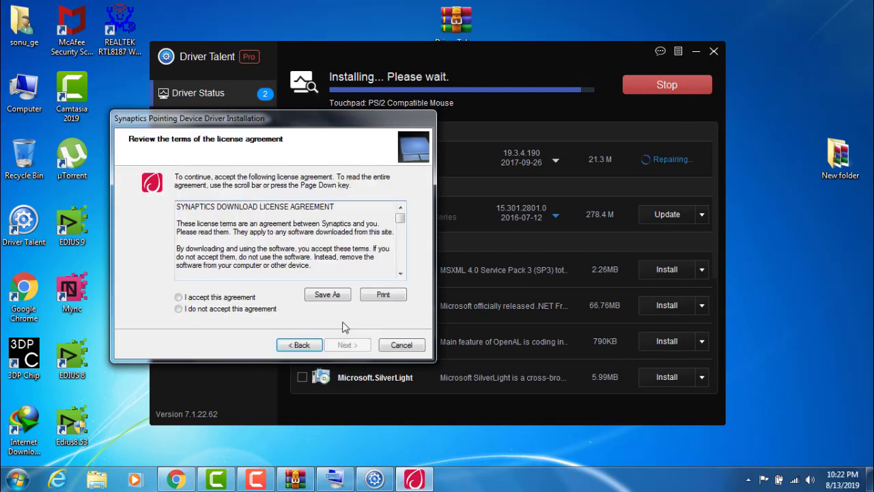
left_click(242, 299)
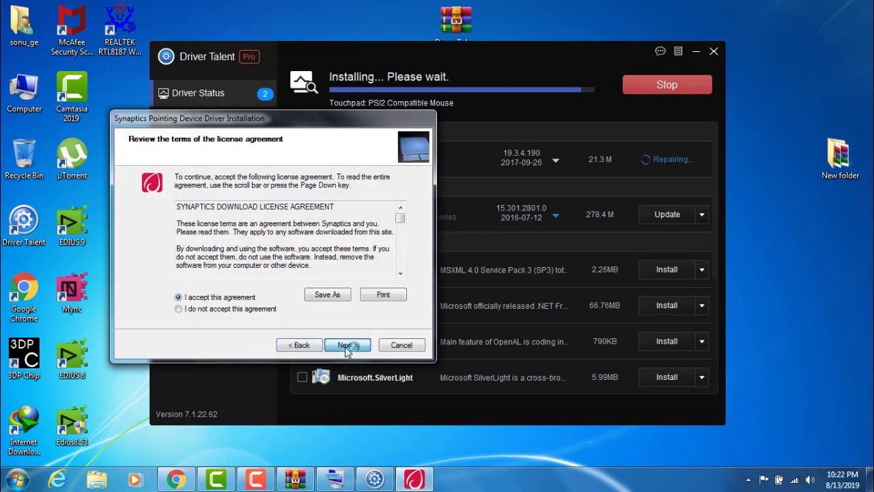
left_click(347, 346)
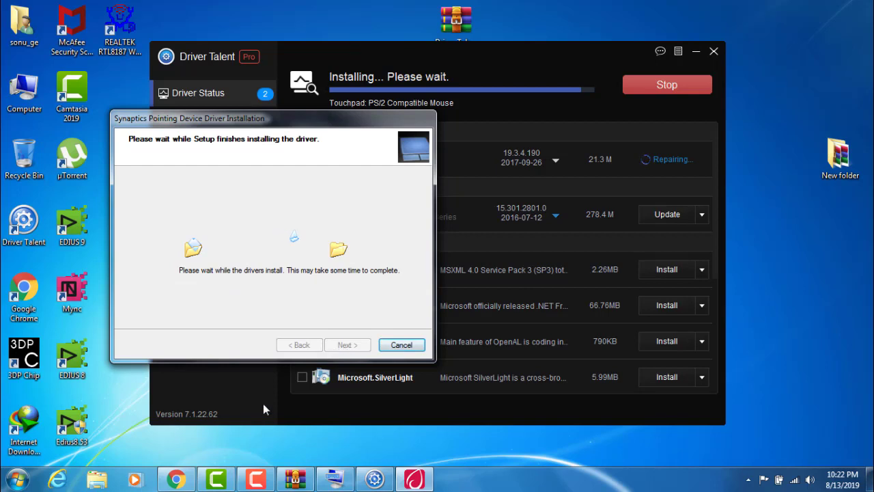
left_click(260, 483)
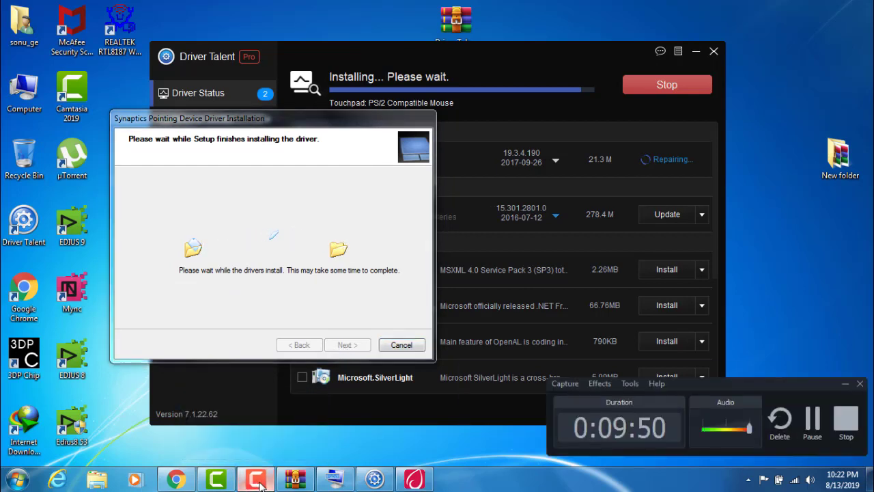